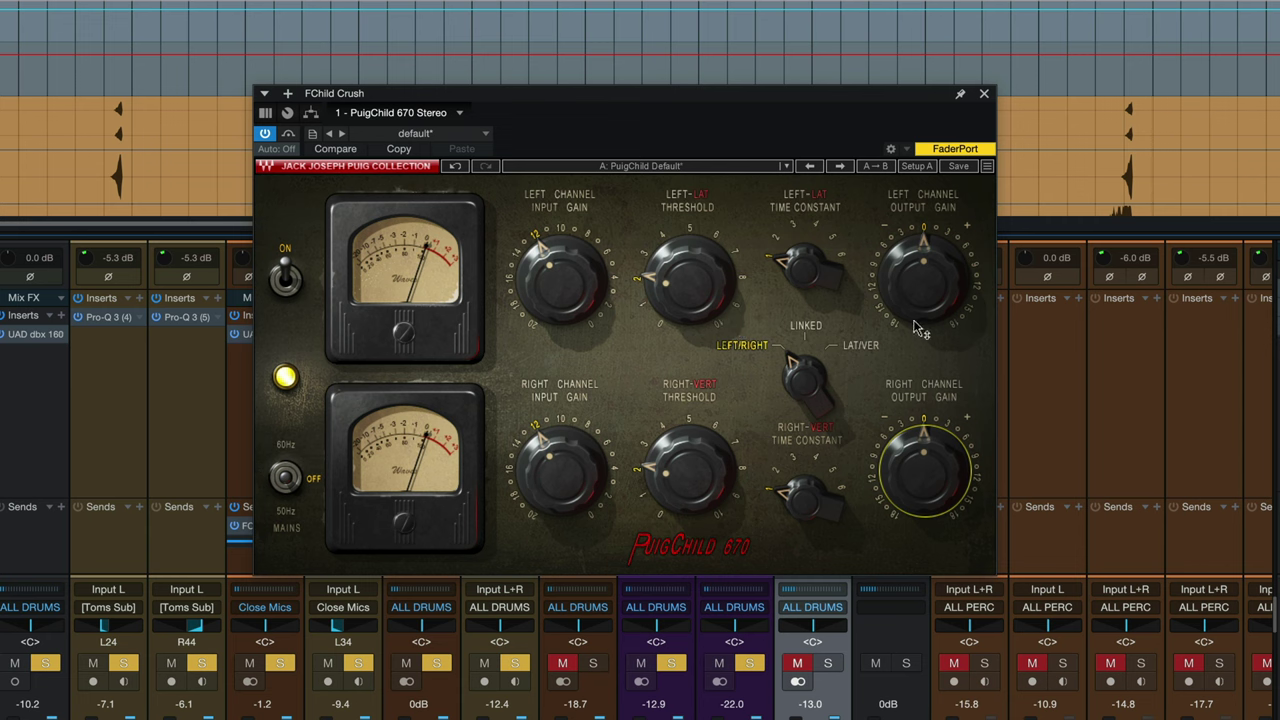
Step: Solo the FChild Crush bus and audition it together with the other drum channels
mouse_move(914, 321)
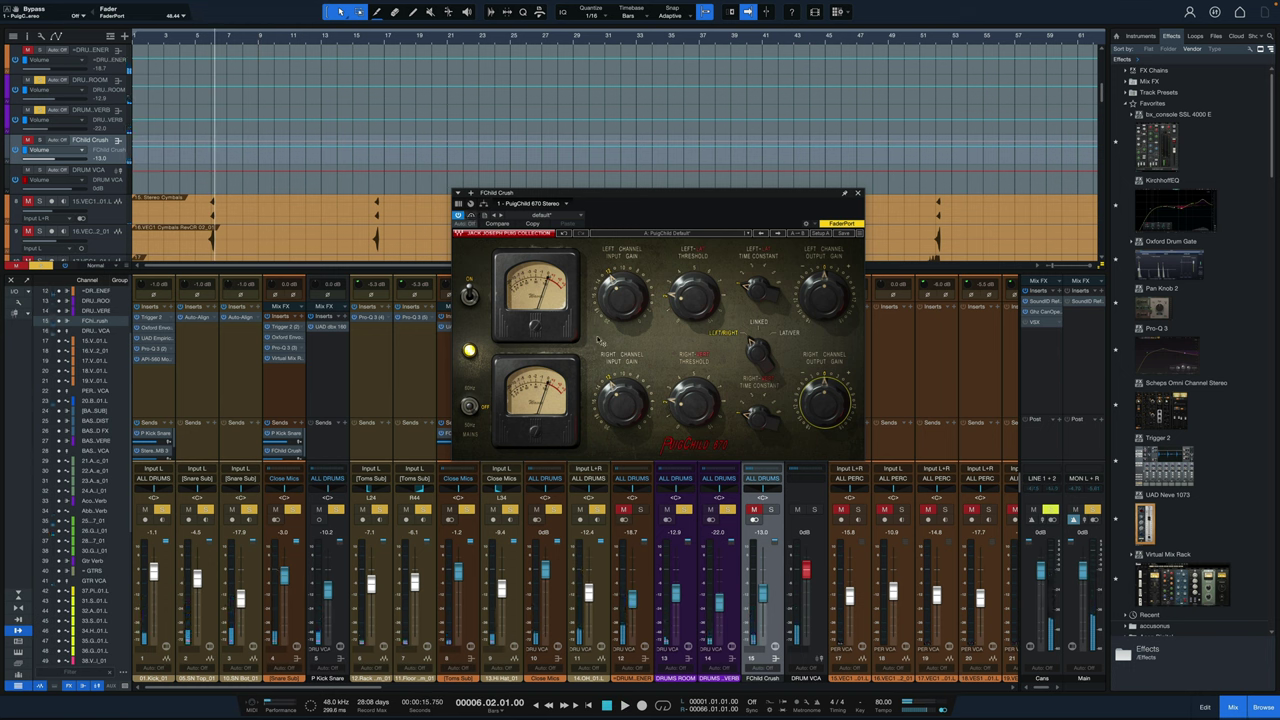
click(771, 509)
key(space)
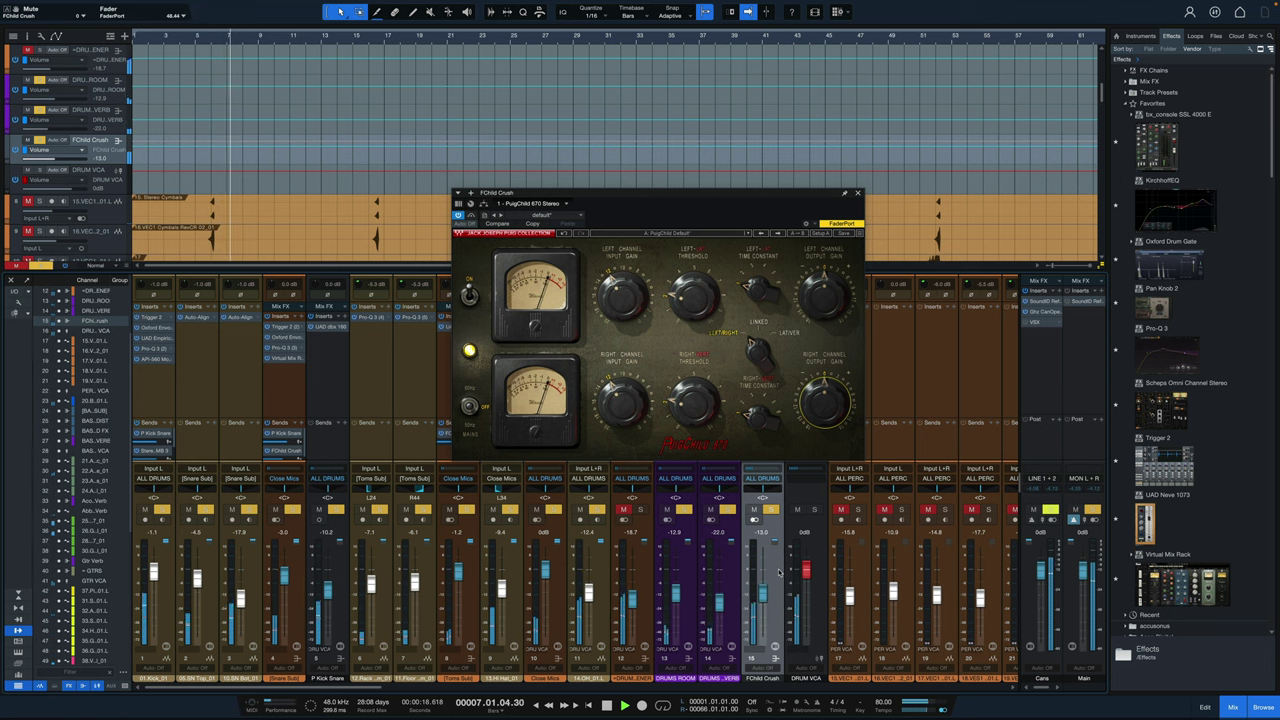
key(space)
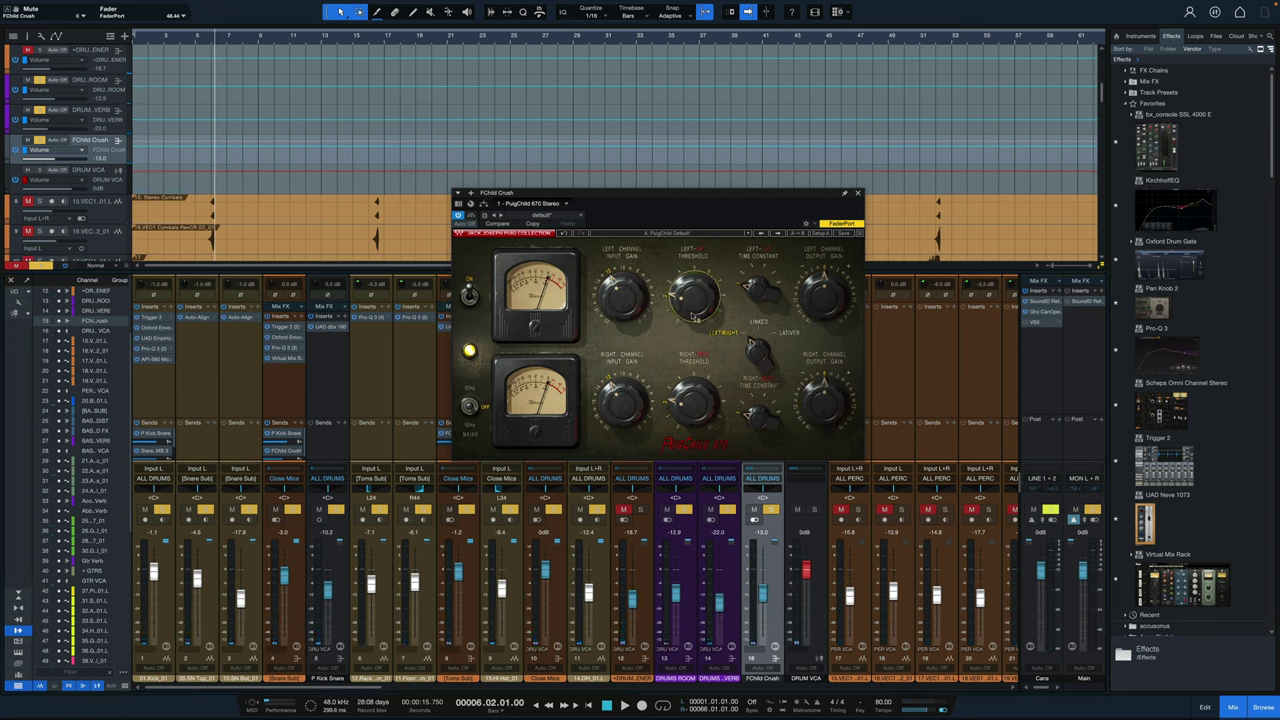
Step: Raise the PuigChild 670's left and right thresholds to 7.4 while the drums play
key(space)
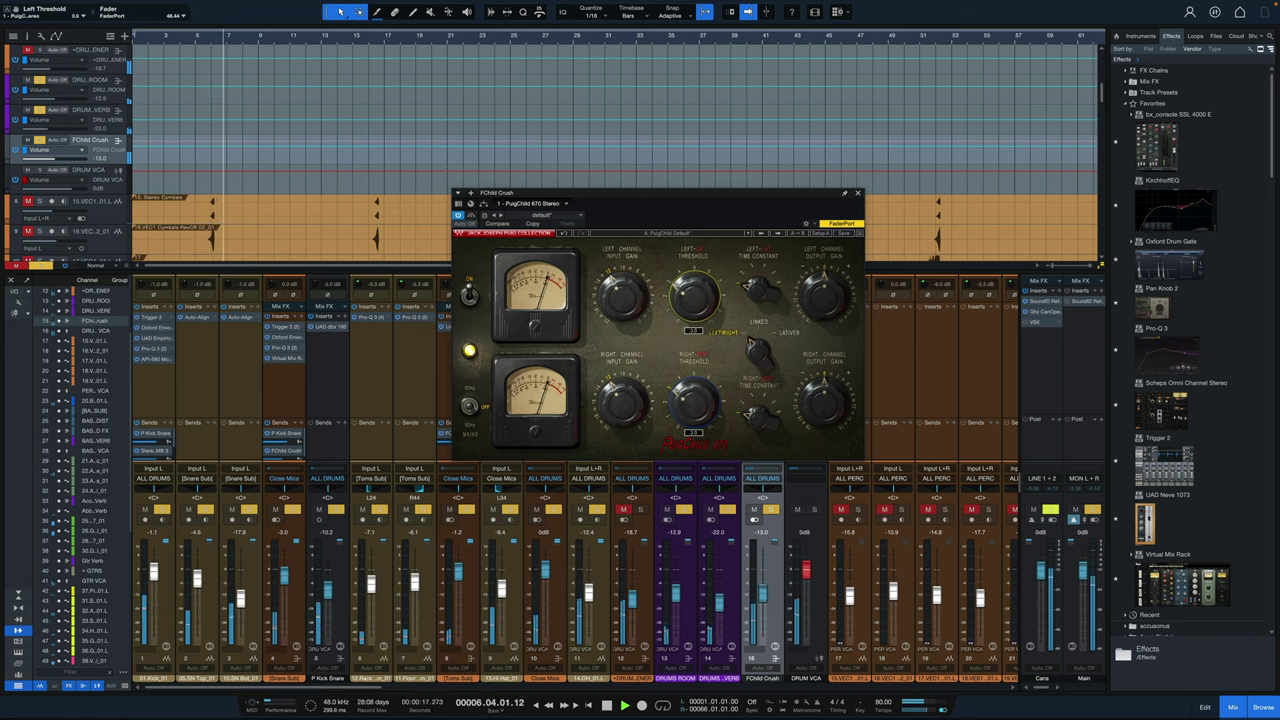
drag(693, 295, 693, 275)
key(space)
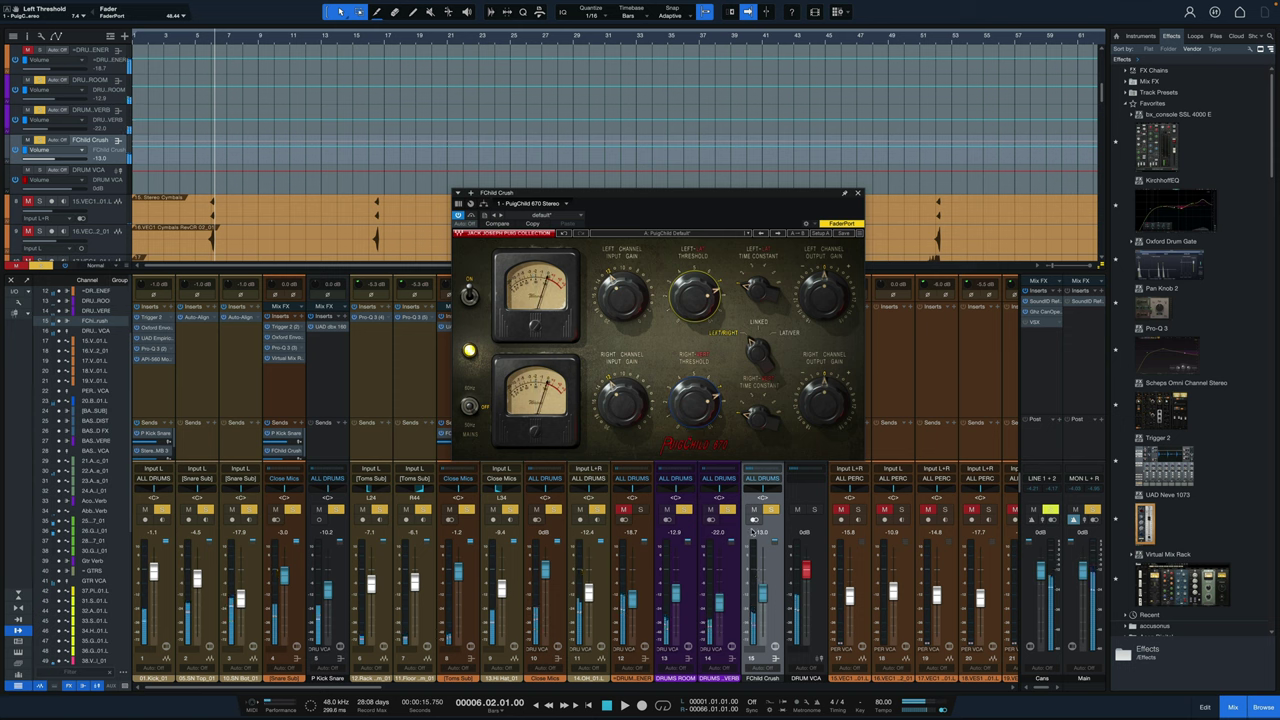
Step: Solo the FChild Crush bus exclusively and raise its fader to +0.1 dB during playback
alt+click(775, 510)
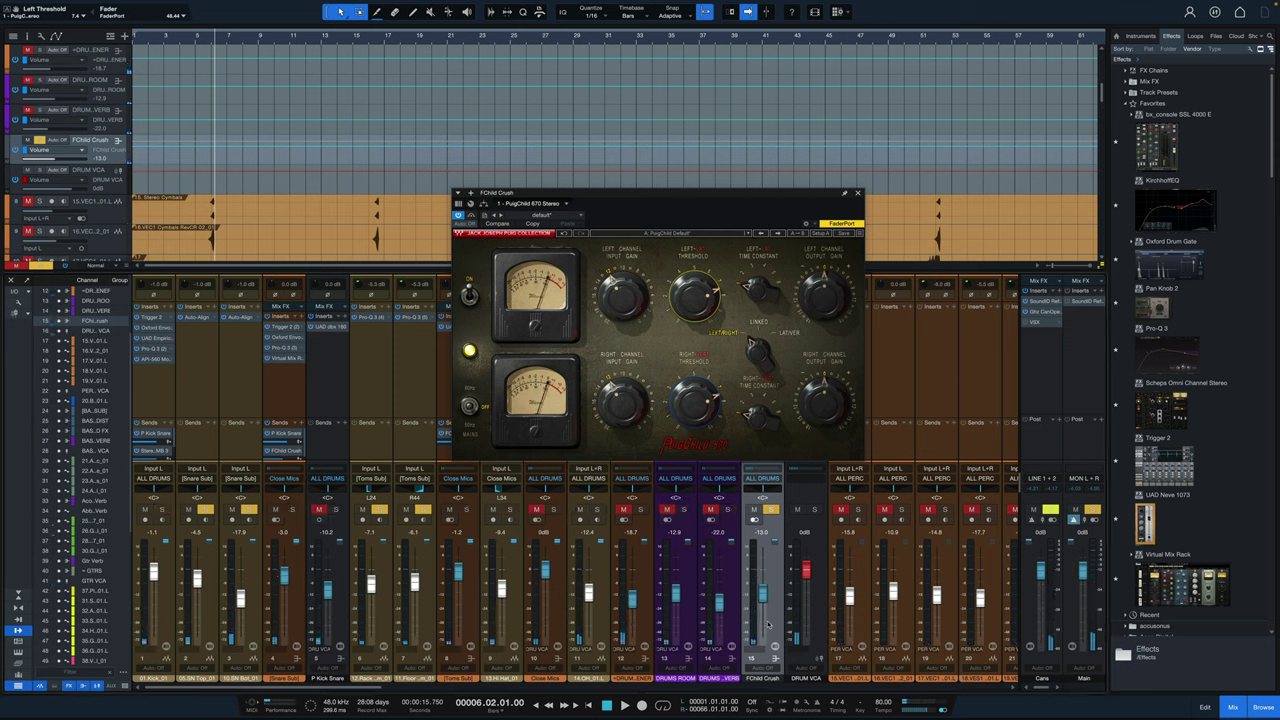
key(space)
drag(768, 613, 768, 572)
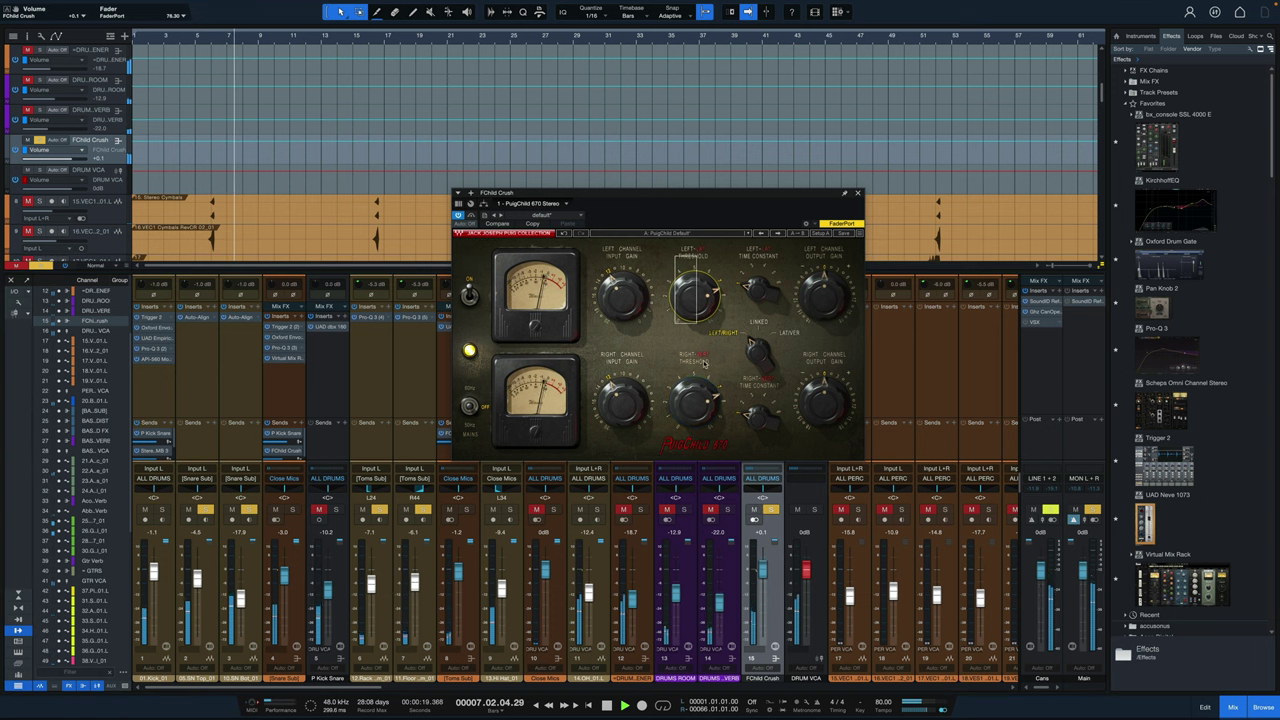
Step: Raise both PuigChild 670 thresholds further and compare the crushed drums with the plugin bypassed
drag(706, 376, 708, 411)
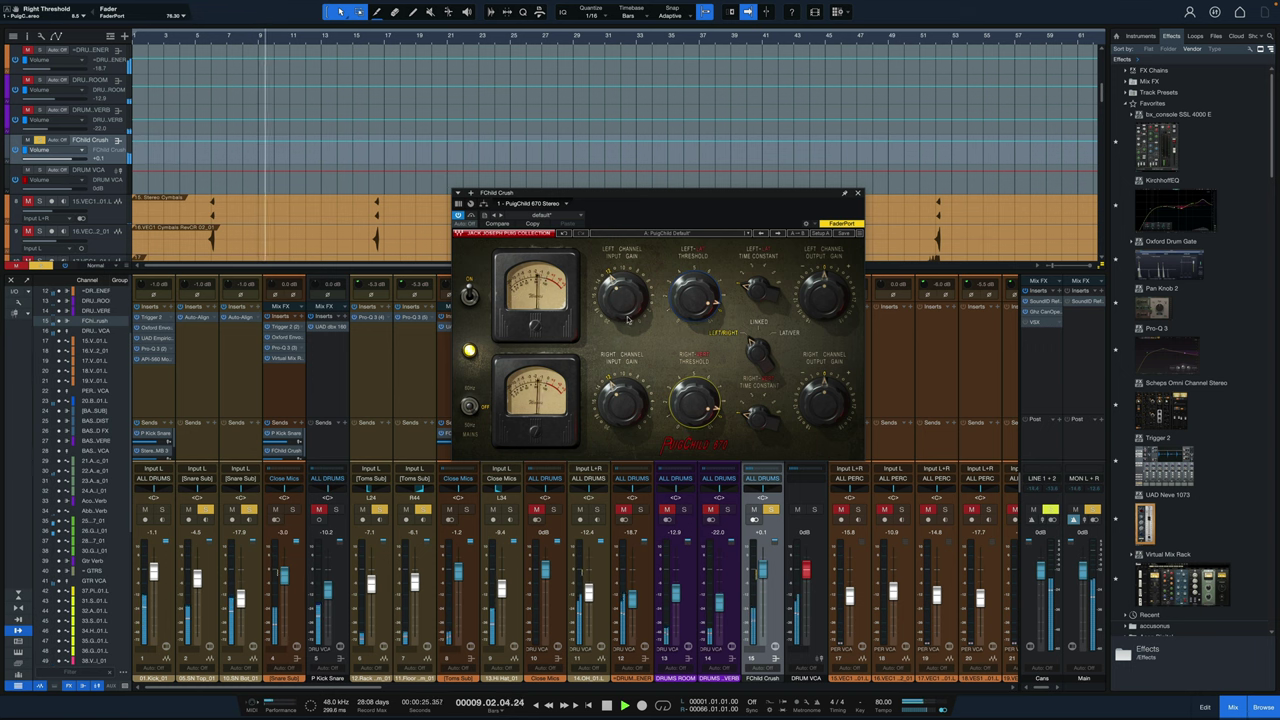
key(space)
click(471, 216)
key(space)
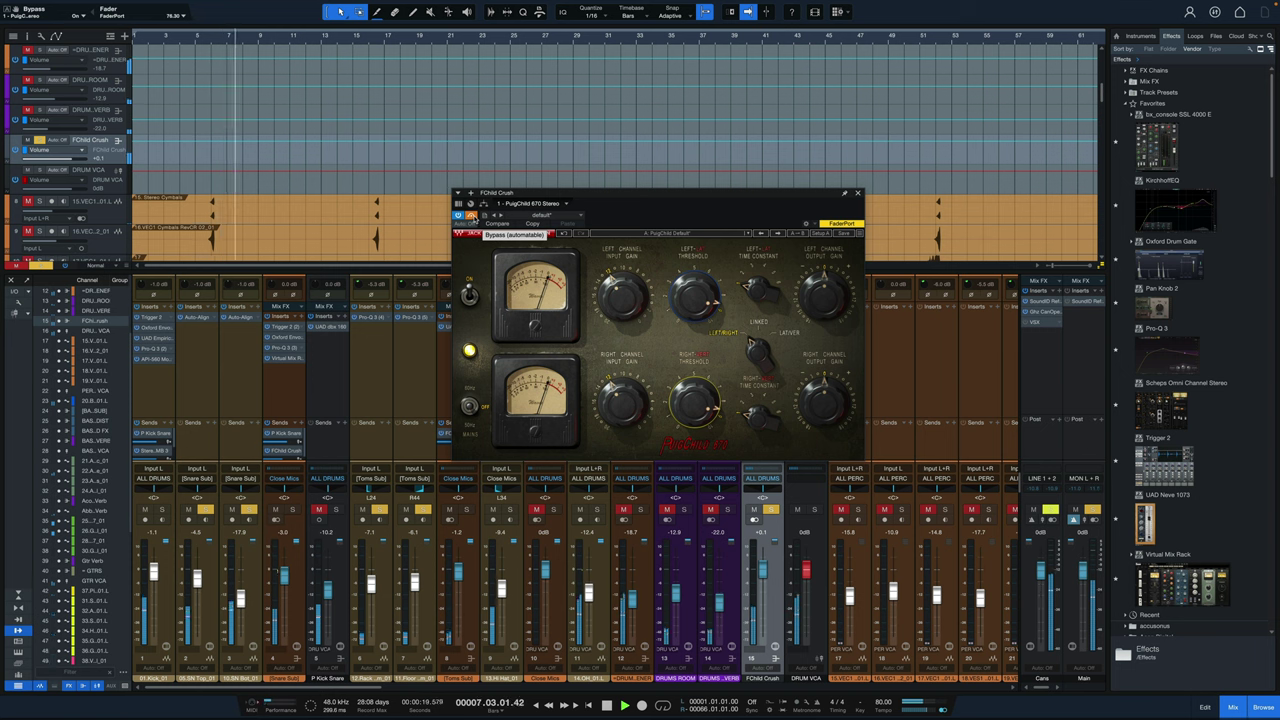
key(space)
click(471, 216)
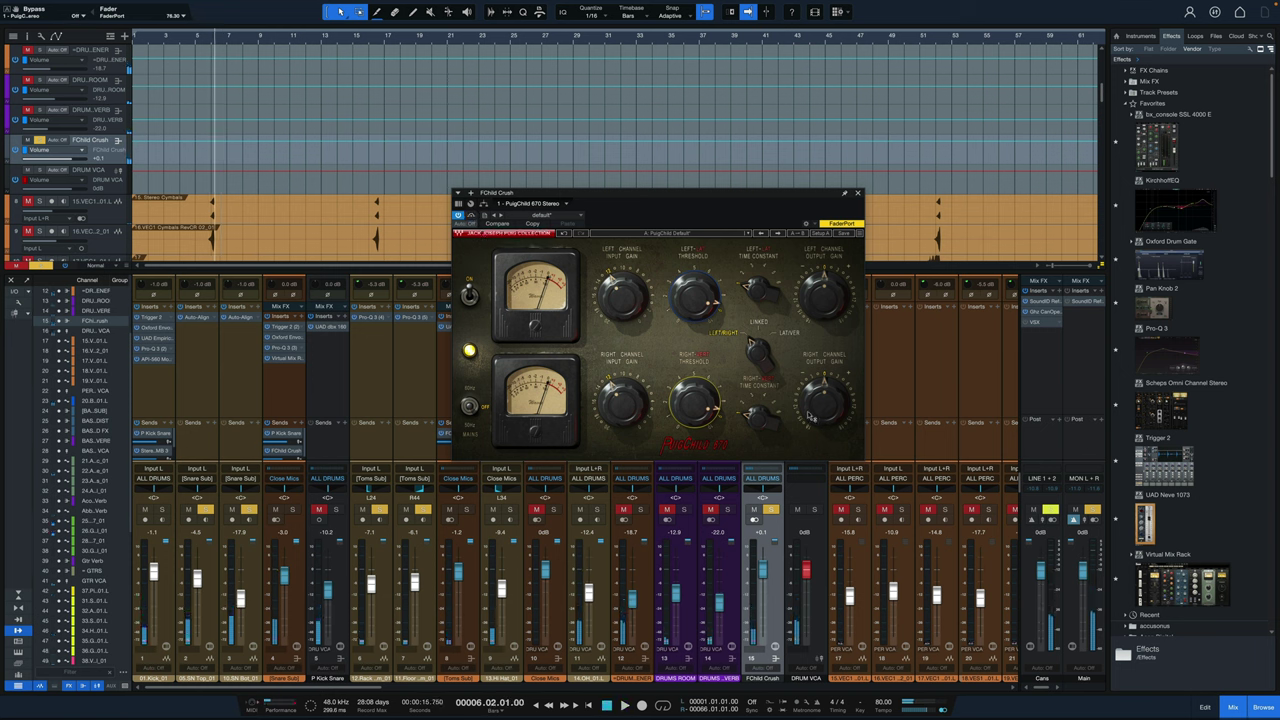
Step: Audition light and heavy threshold settings on both PuigChild 670 channels, finishing at about 8.4
key(space)
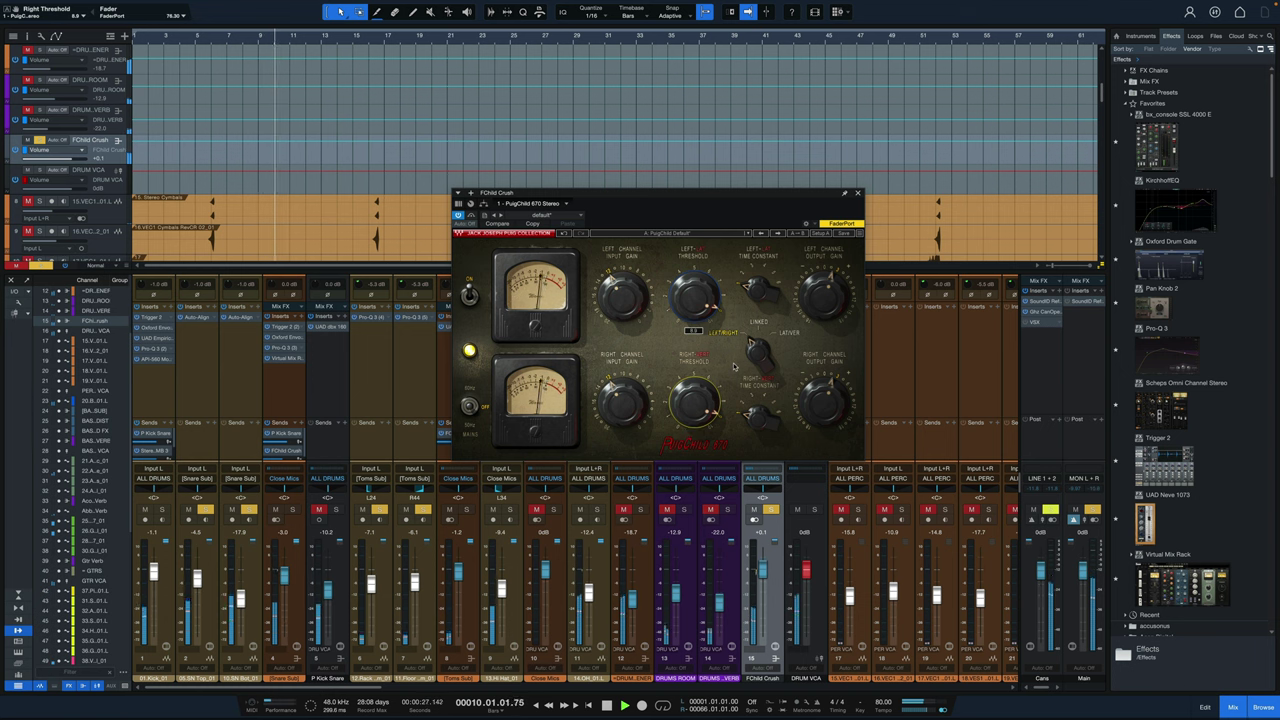
key(space)
drag(694, 296, 694, 363)
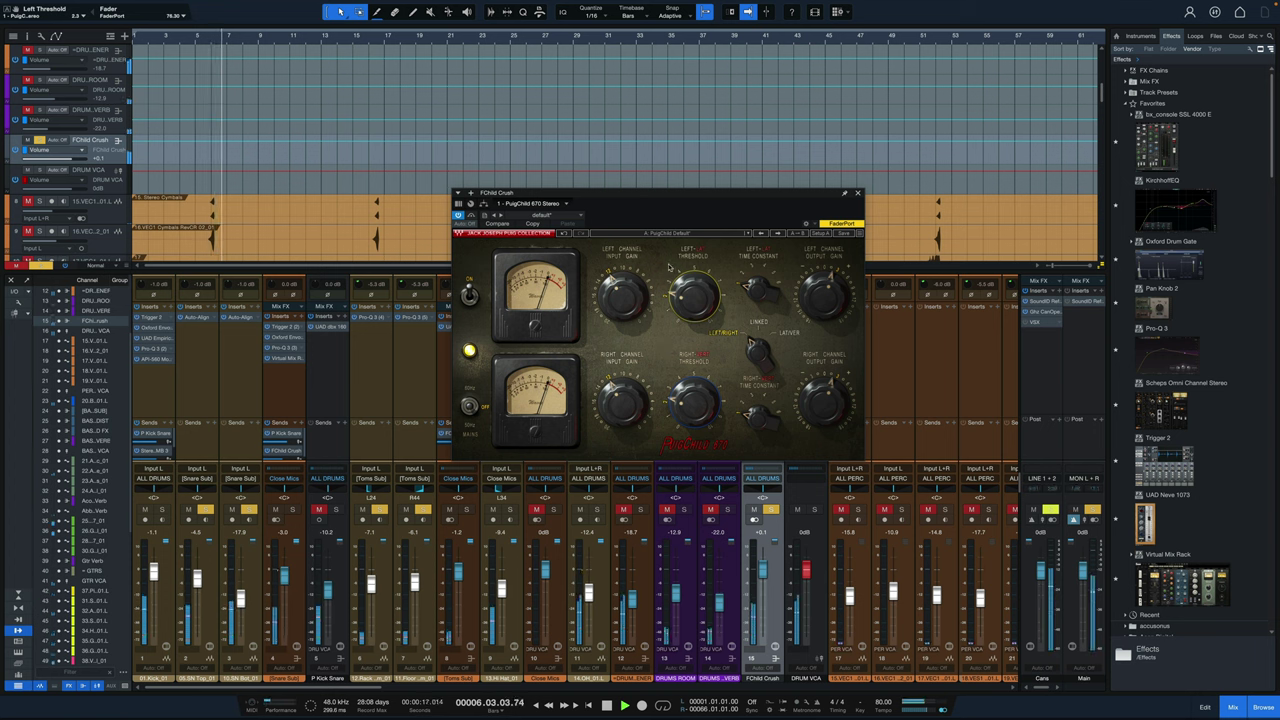
key(space)
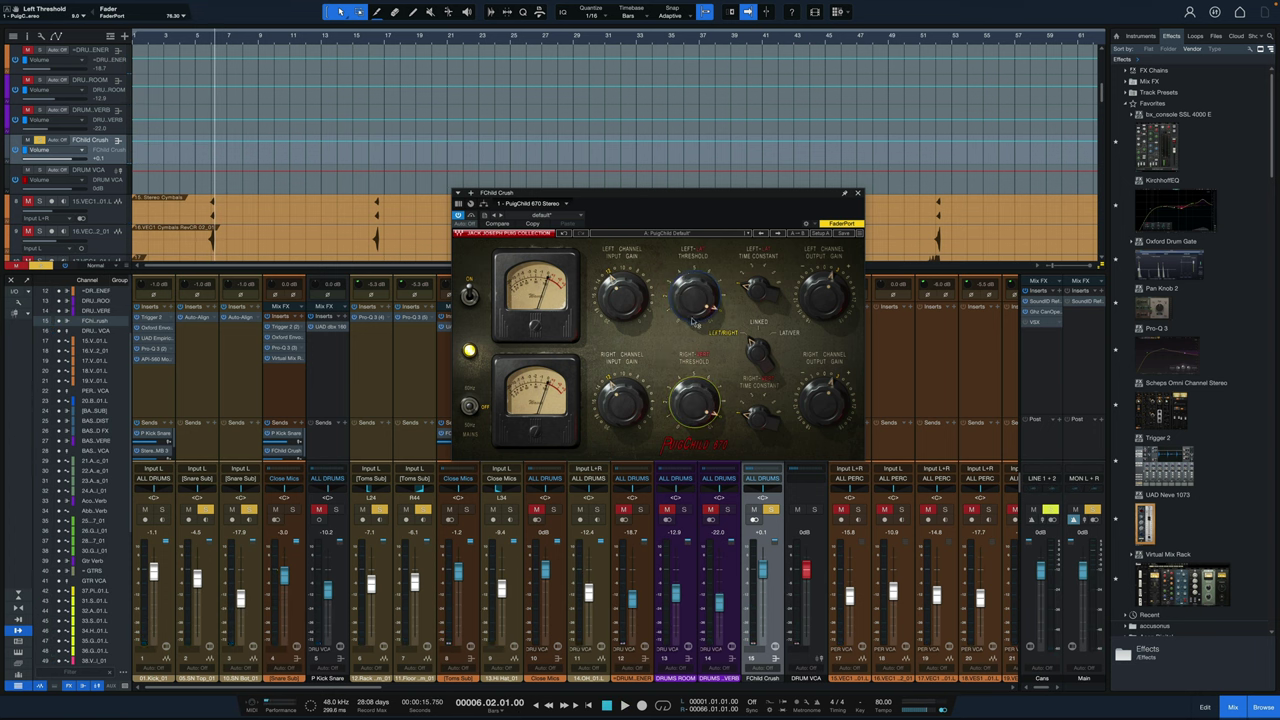
key(space)
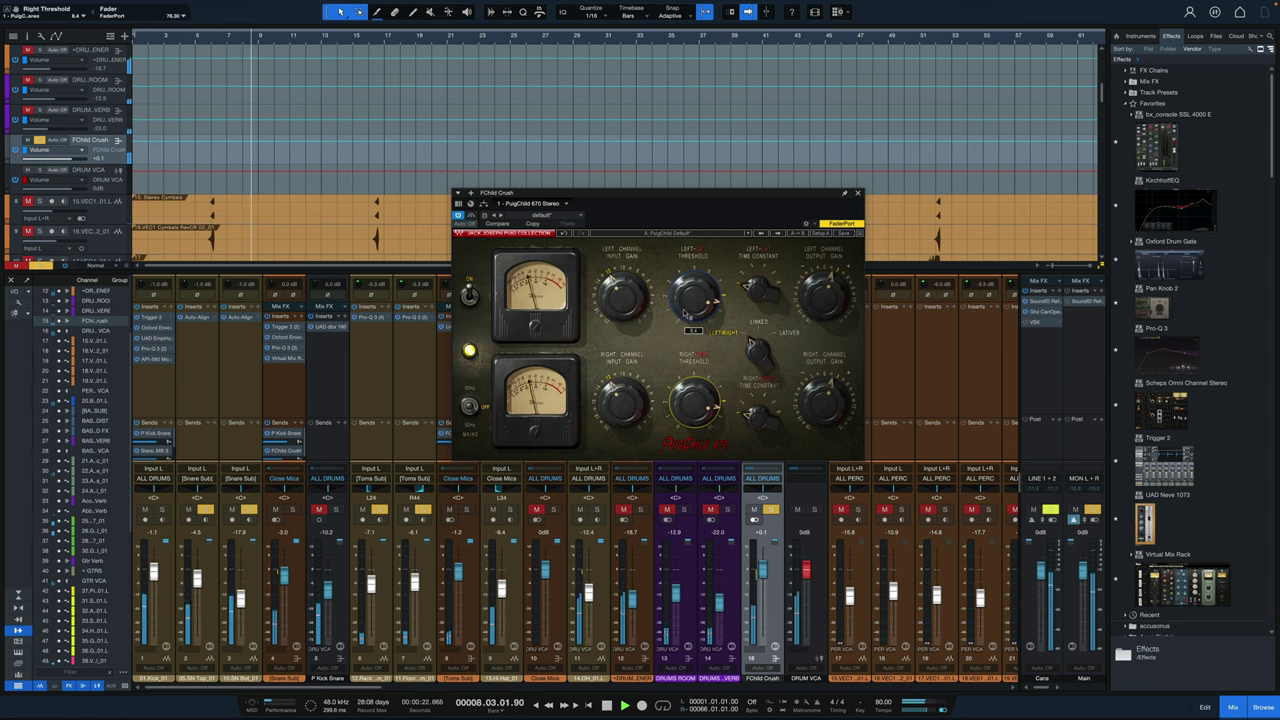
key(space)
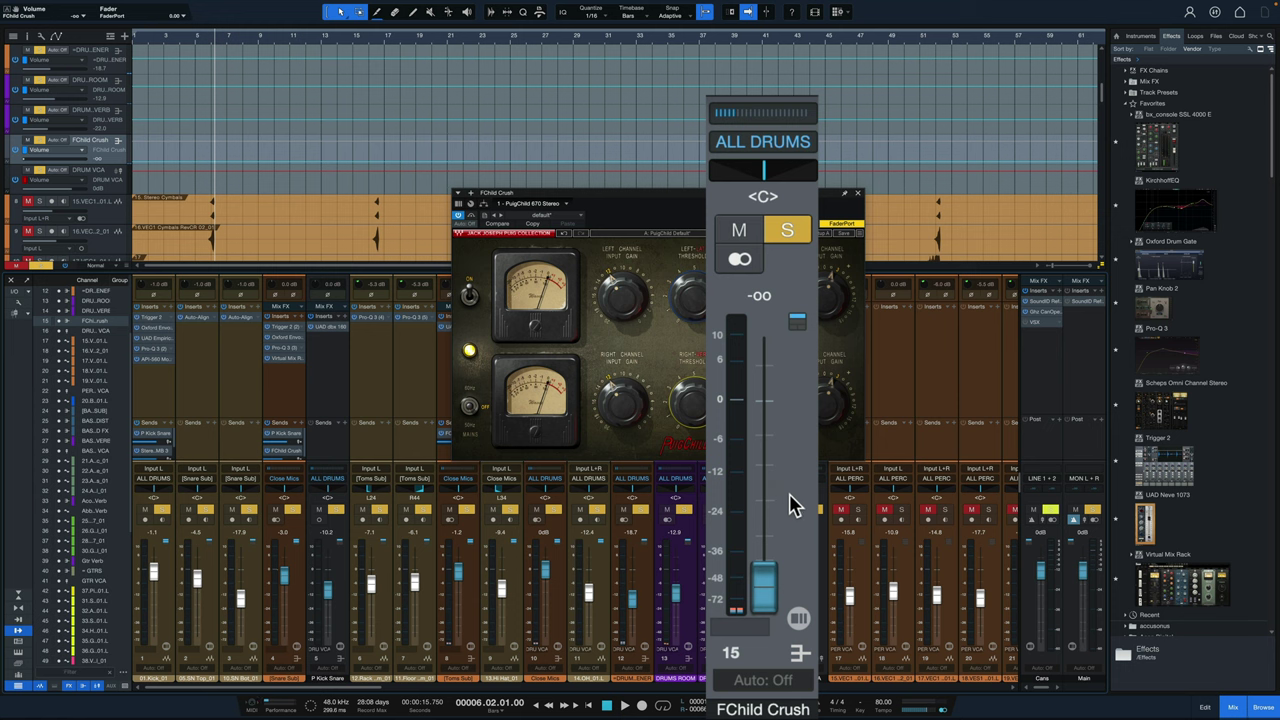
Step: Blend the FChild Crush bus into the full drum mix by raising its fader from minimum to -9.3 dB
key(space)
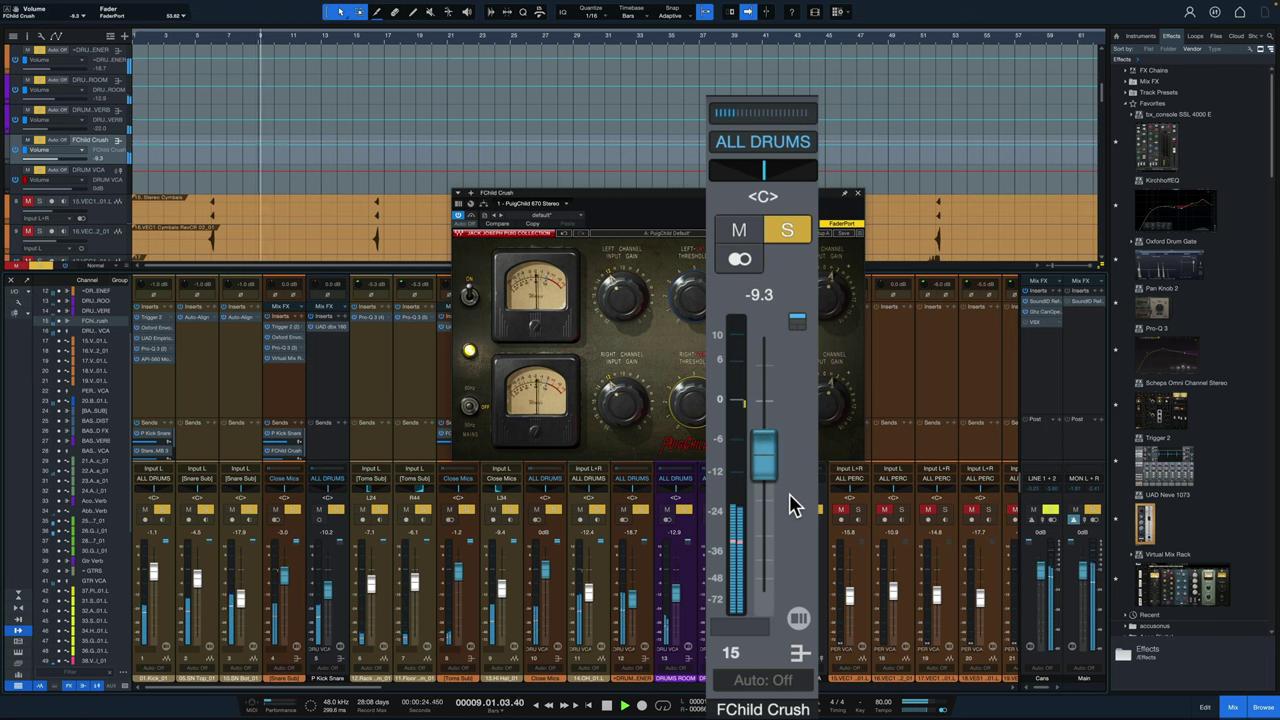
key(space)
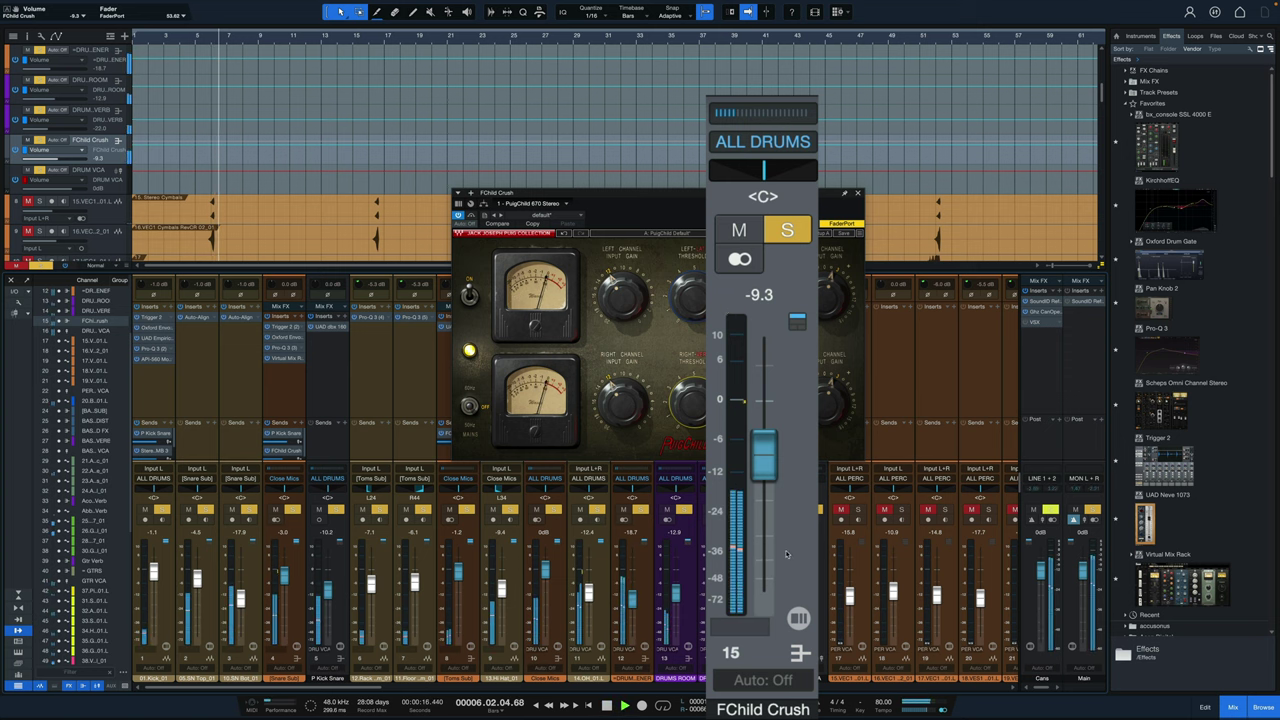
Step: Compare the drum mix with and without the FChild Crush bus by switching the bus in and out during playback
key(s)
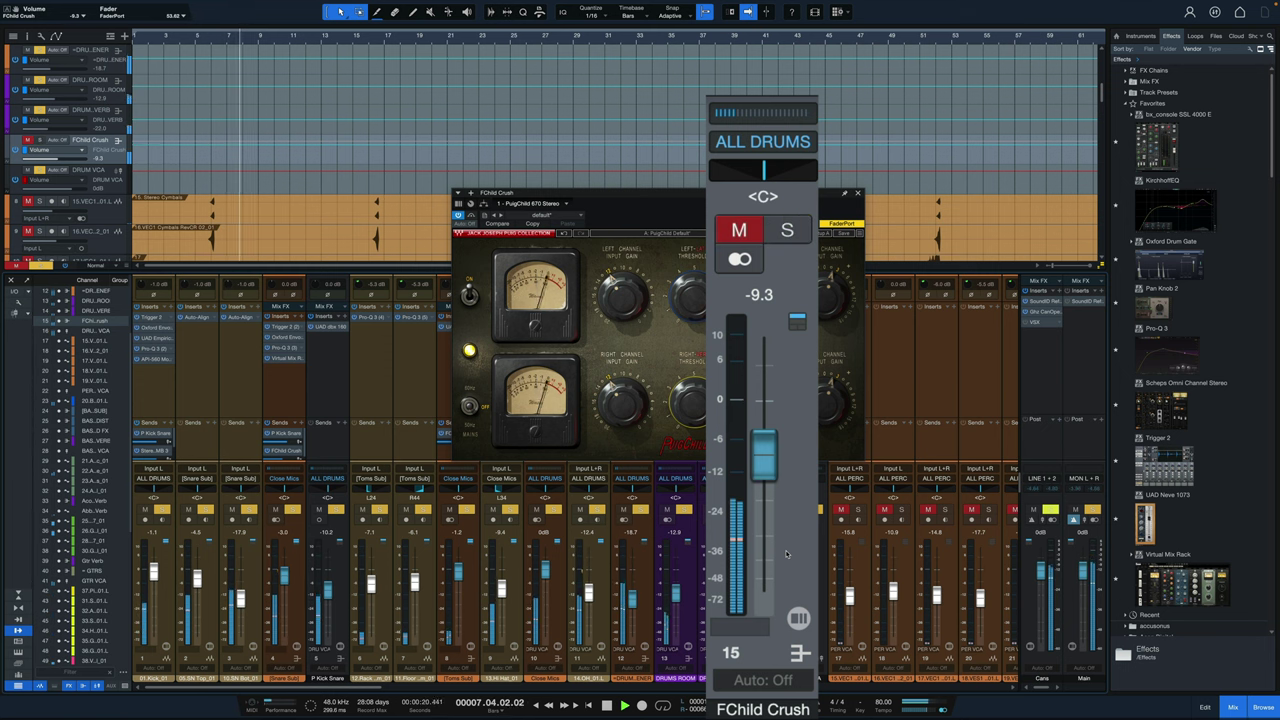
key(s)
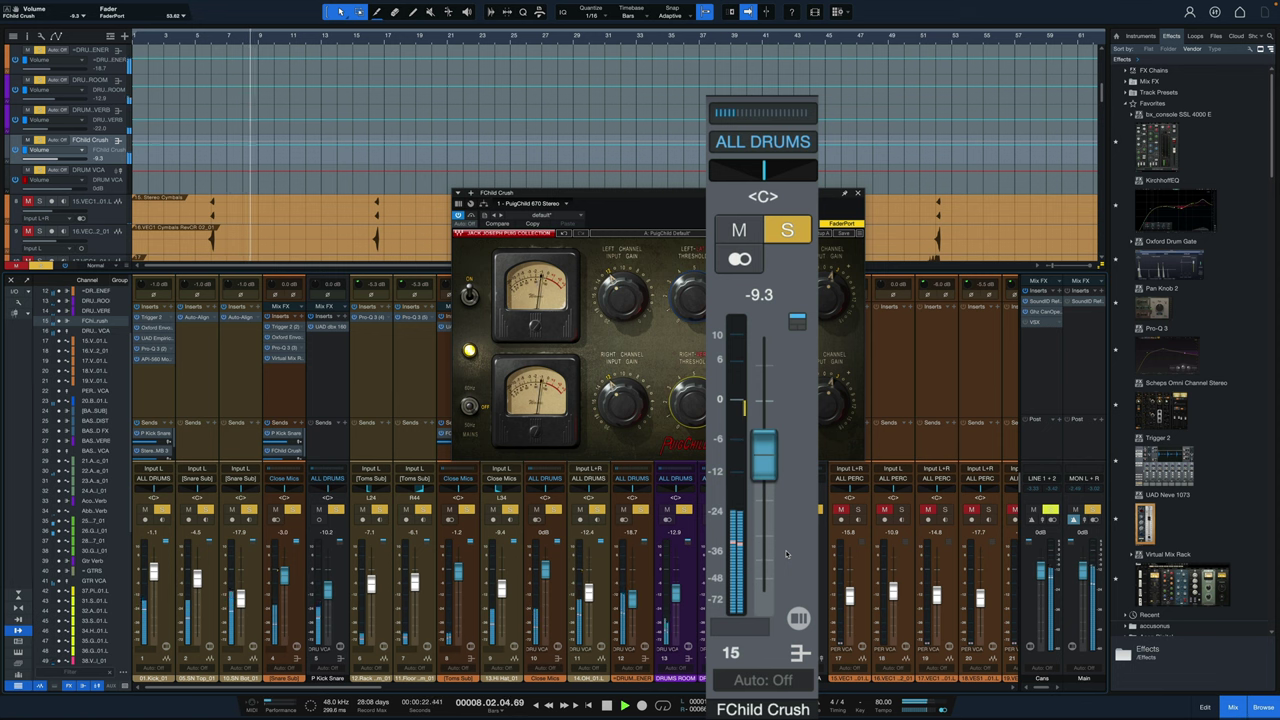
key(s)
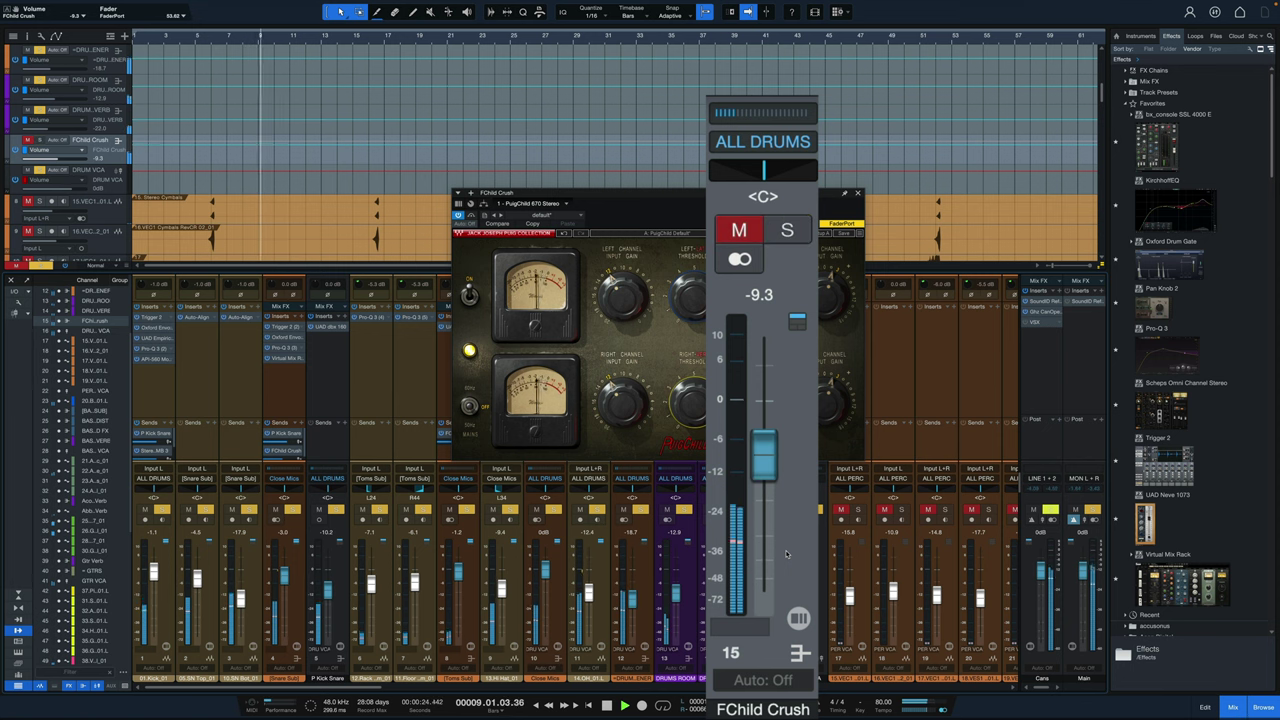
key(shift+m)
key(shift+s)
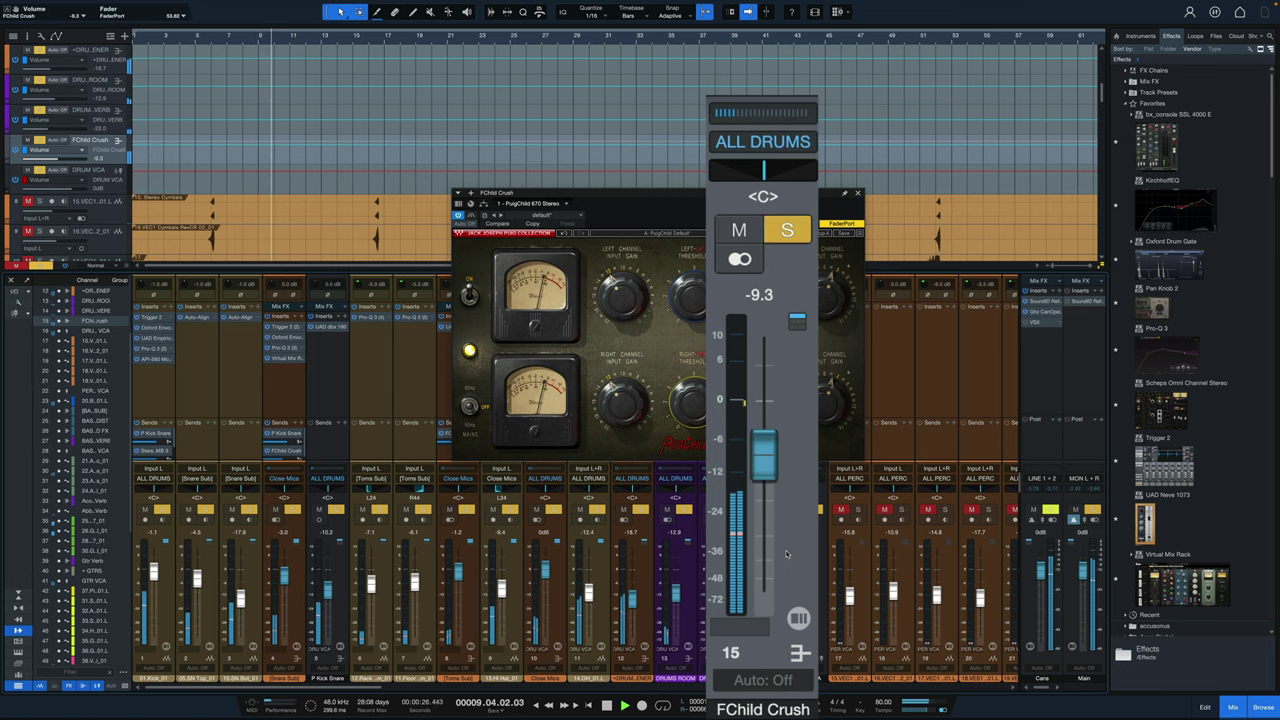
key(s)
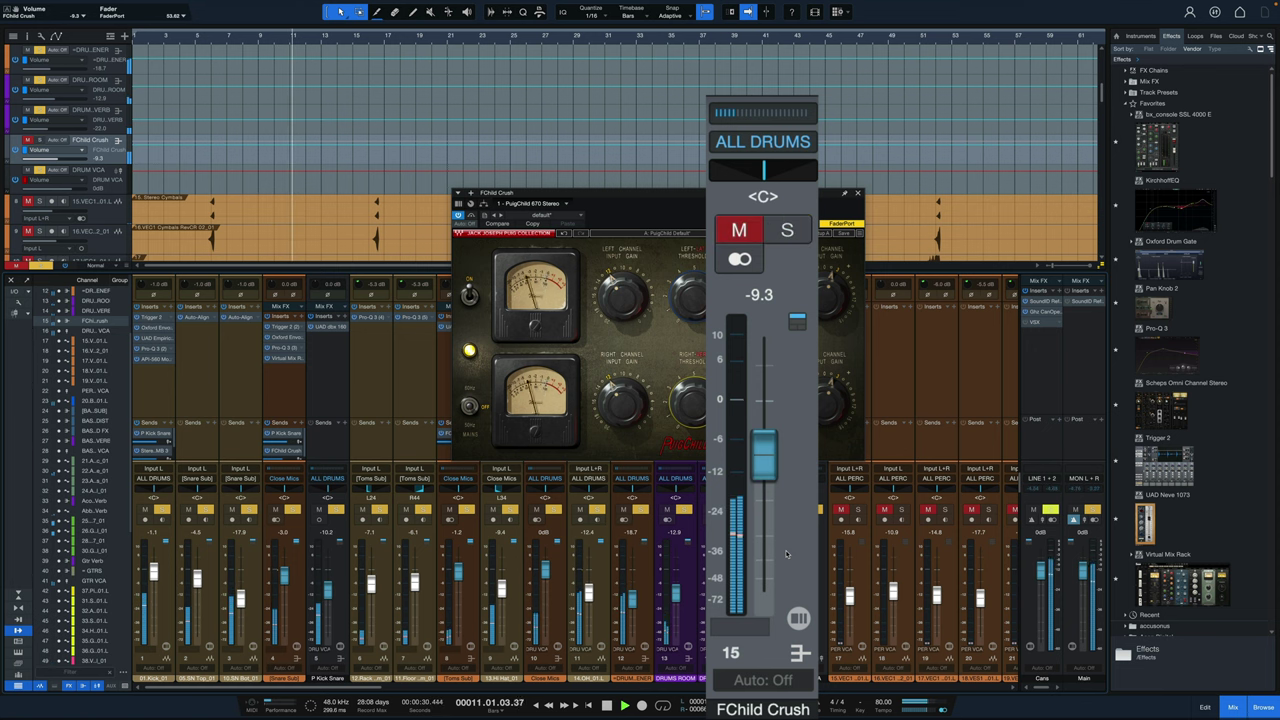
key(s)
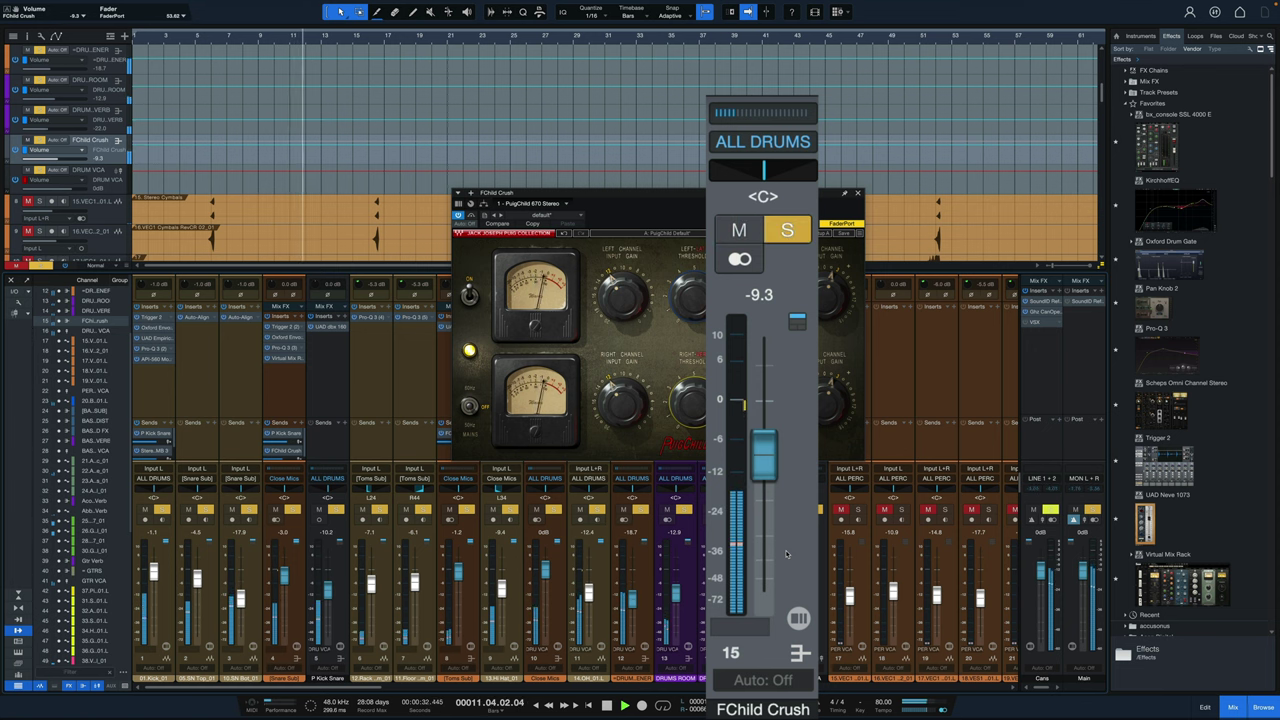
key(shift+s)
key(shift+m)
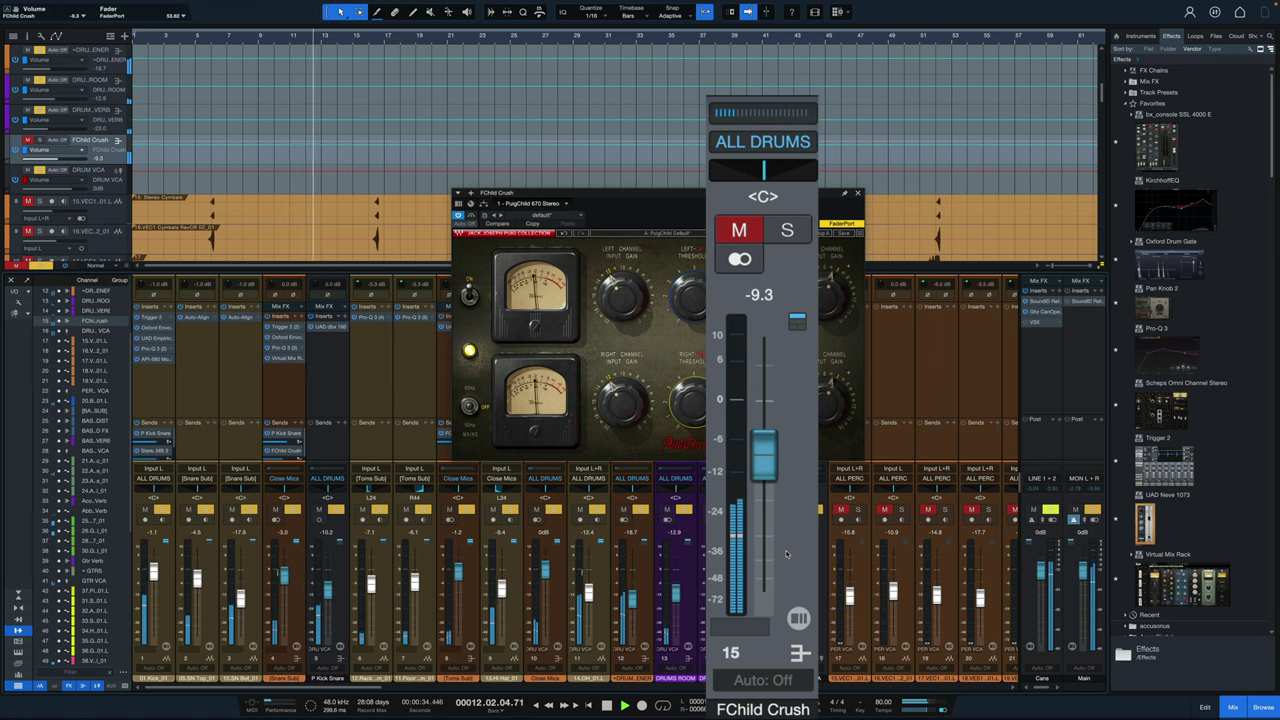
key(space)
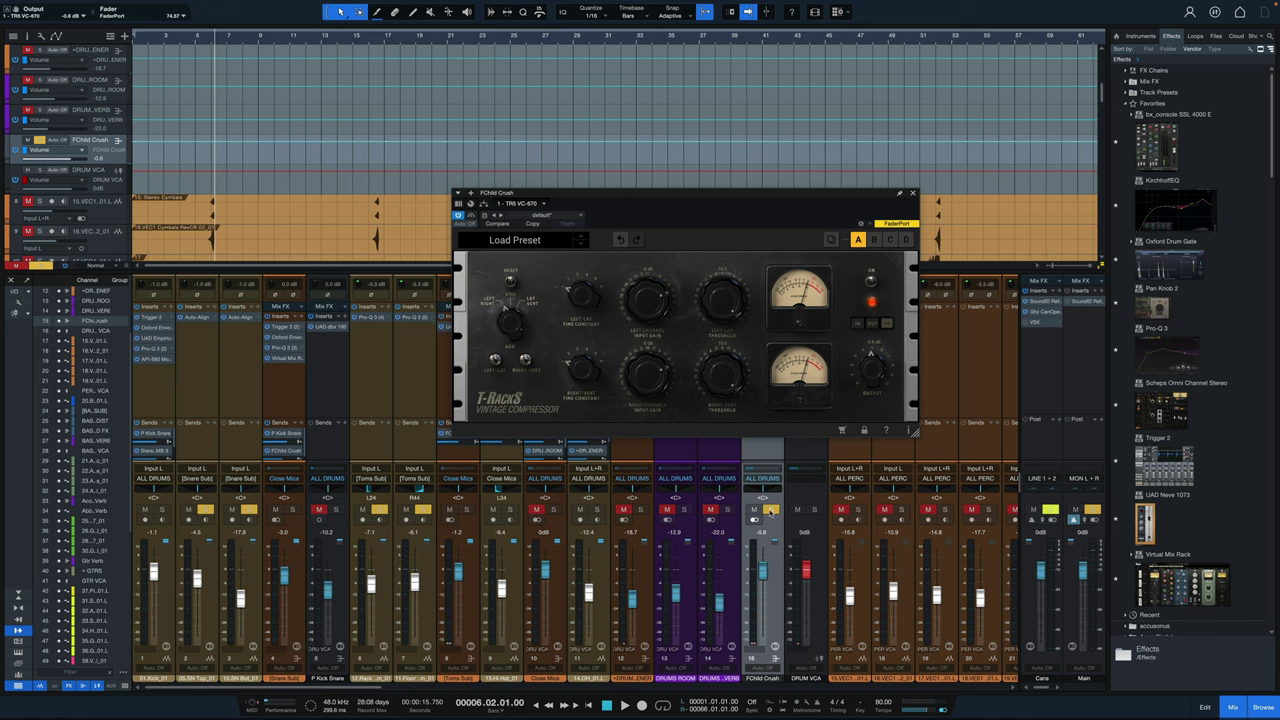
Step: Return all drums to the solo group and blend in the TR5 VC-670 version of FChild Crush at -10.9 dB
click(770, 511)
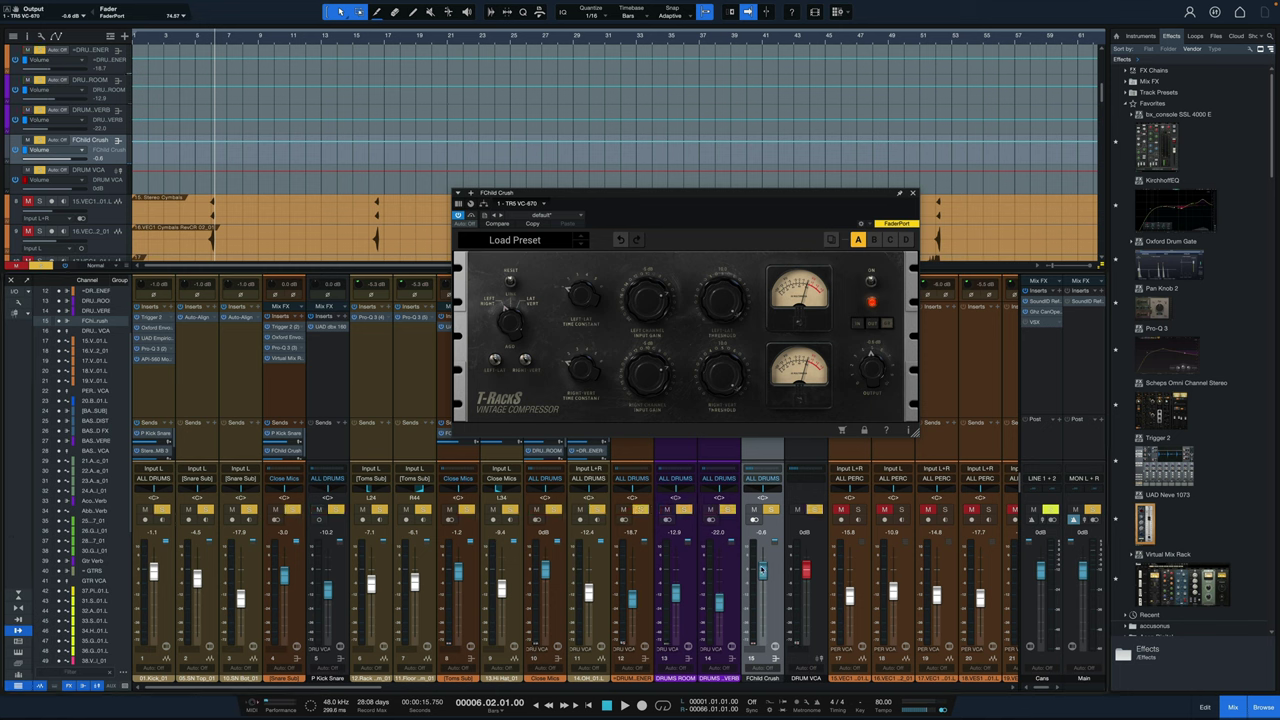
key(space)
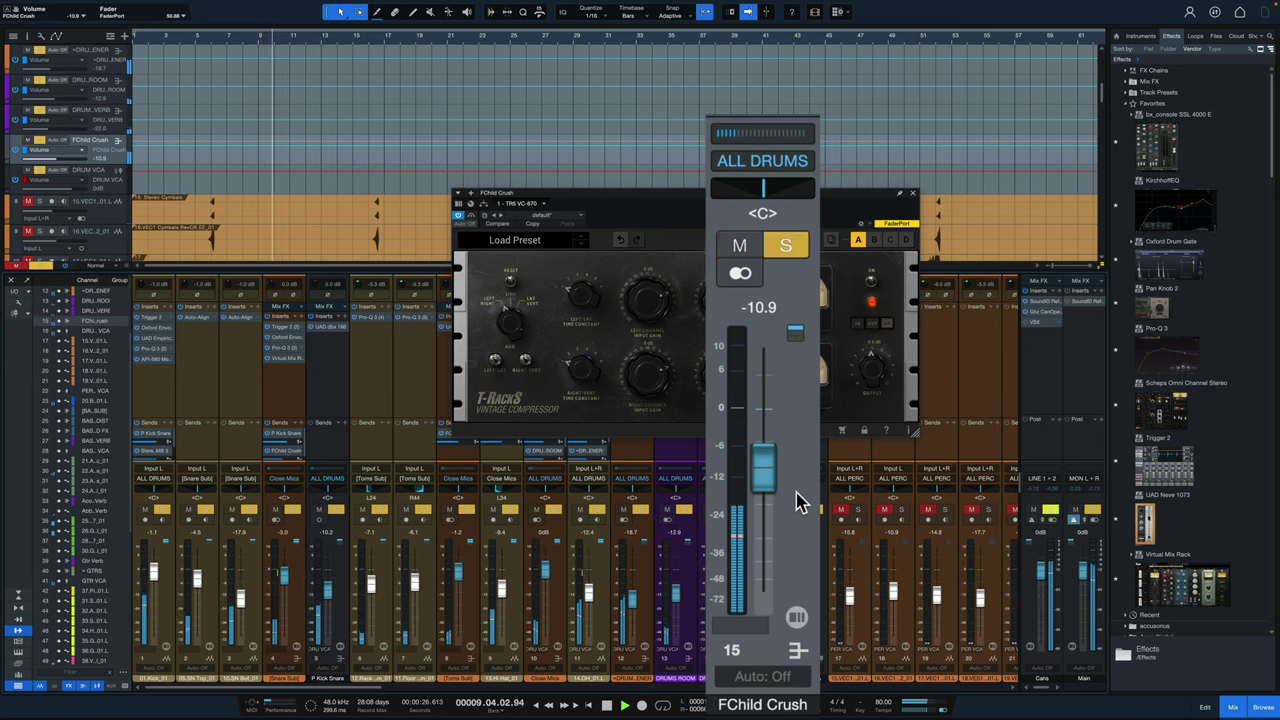
key(space)
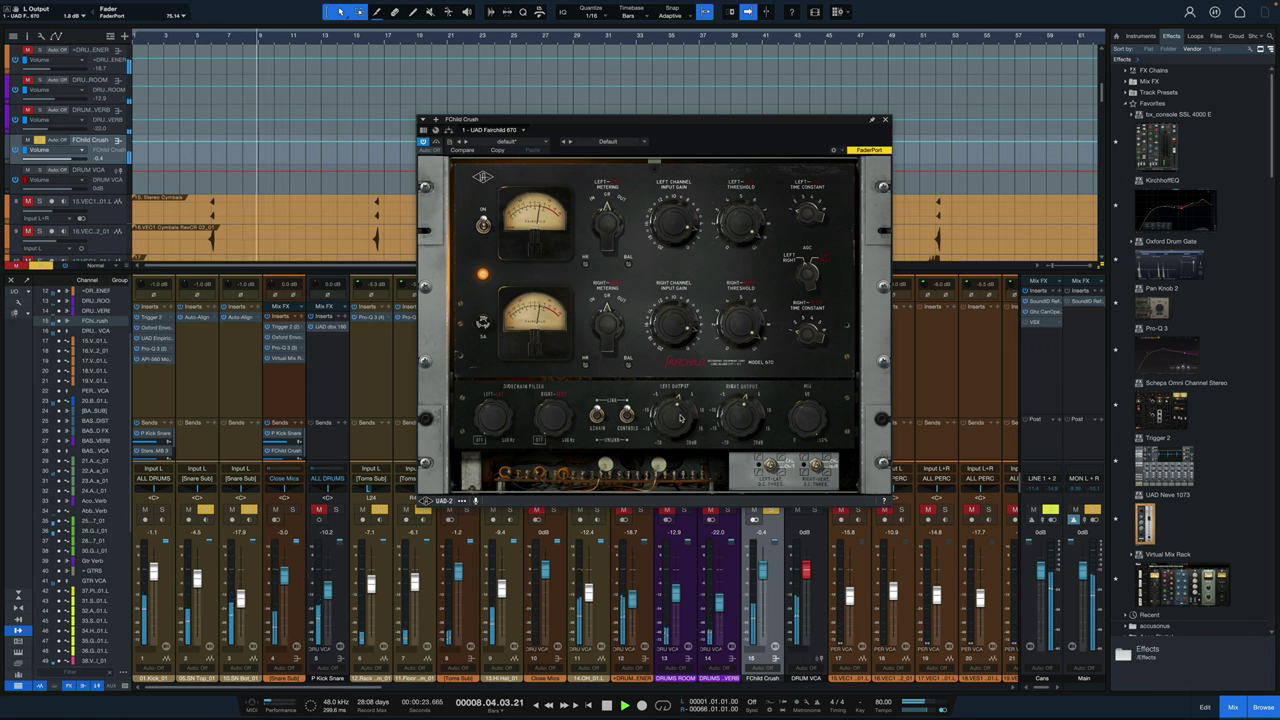
Step: Raise the UAD Fairchild 670's left output to 3.6 dB while the crushed drums play
drag(680, 418, 680, 408)
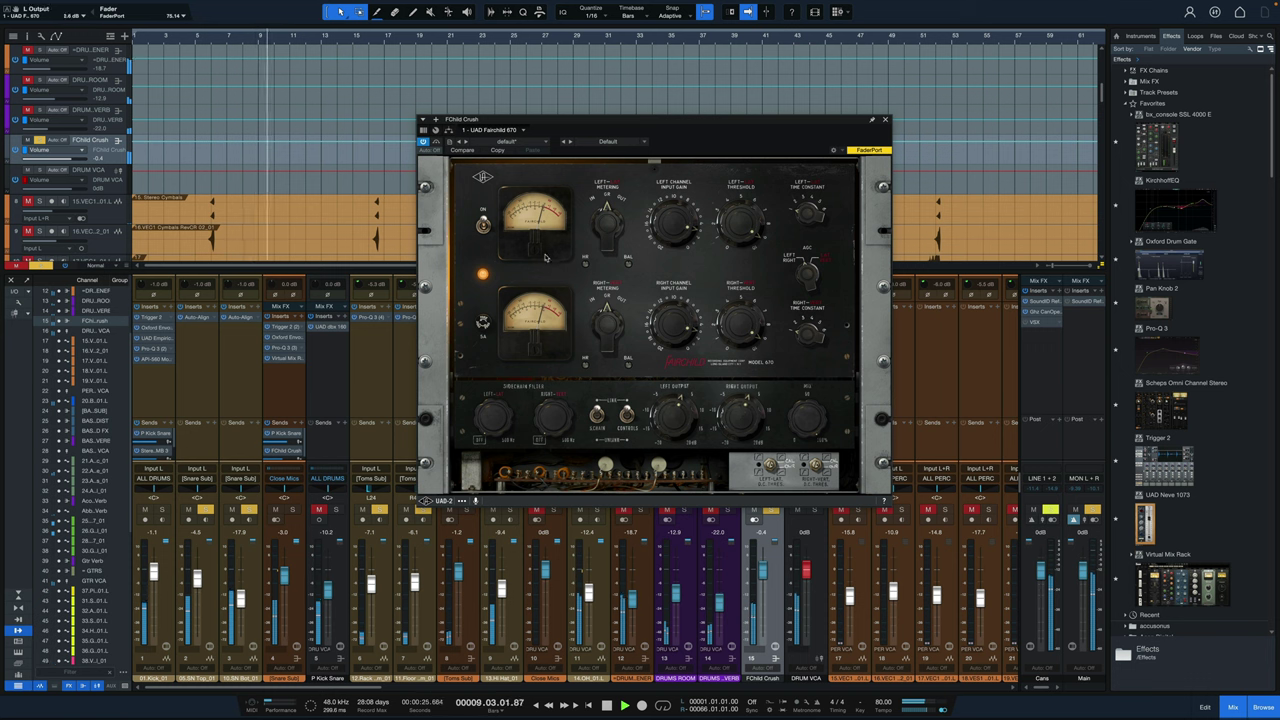
key(space)
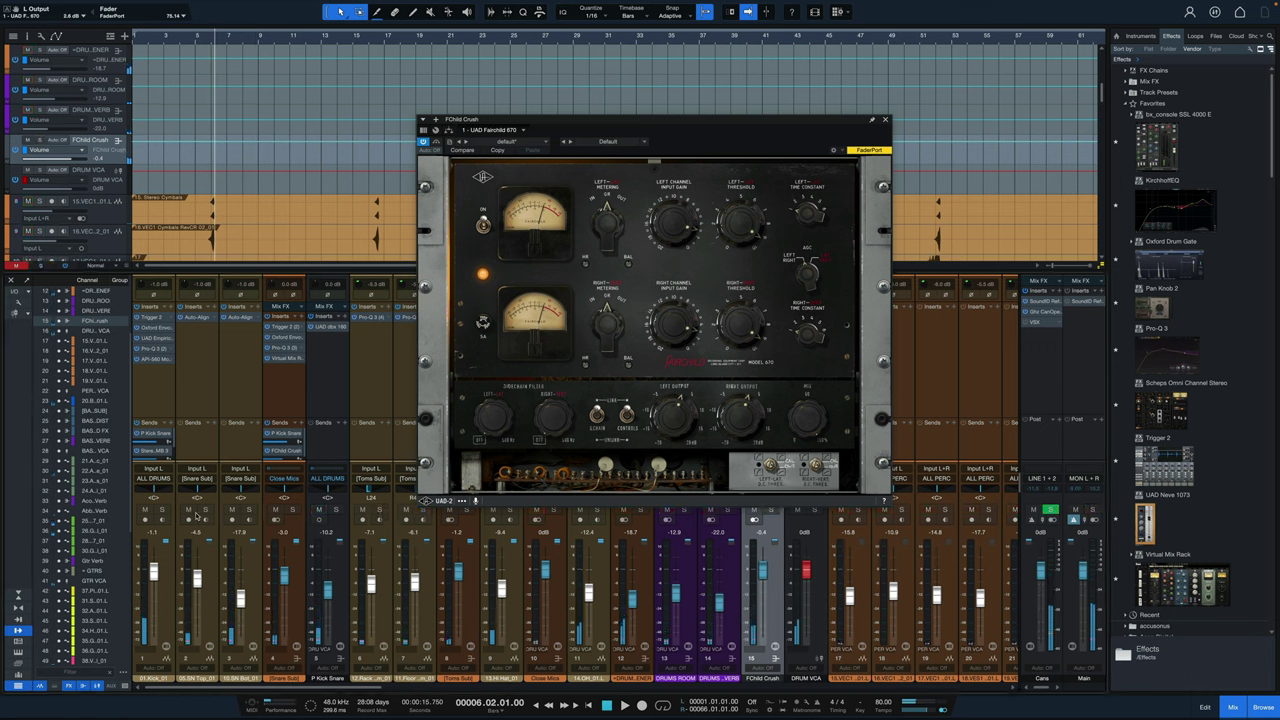
Step: Solo the full drum mix again and bring the FChild Crush fader up from minimum to -7.0 dB
click(162, 510)
drag(763, 570, 763, 636)
key(space)
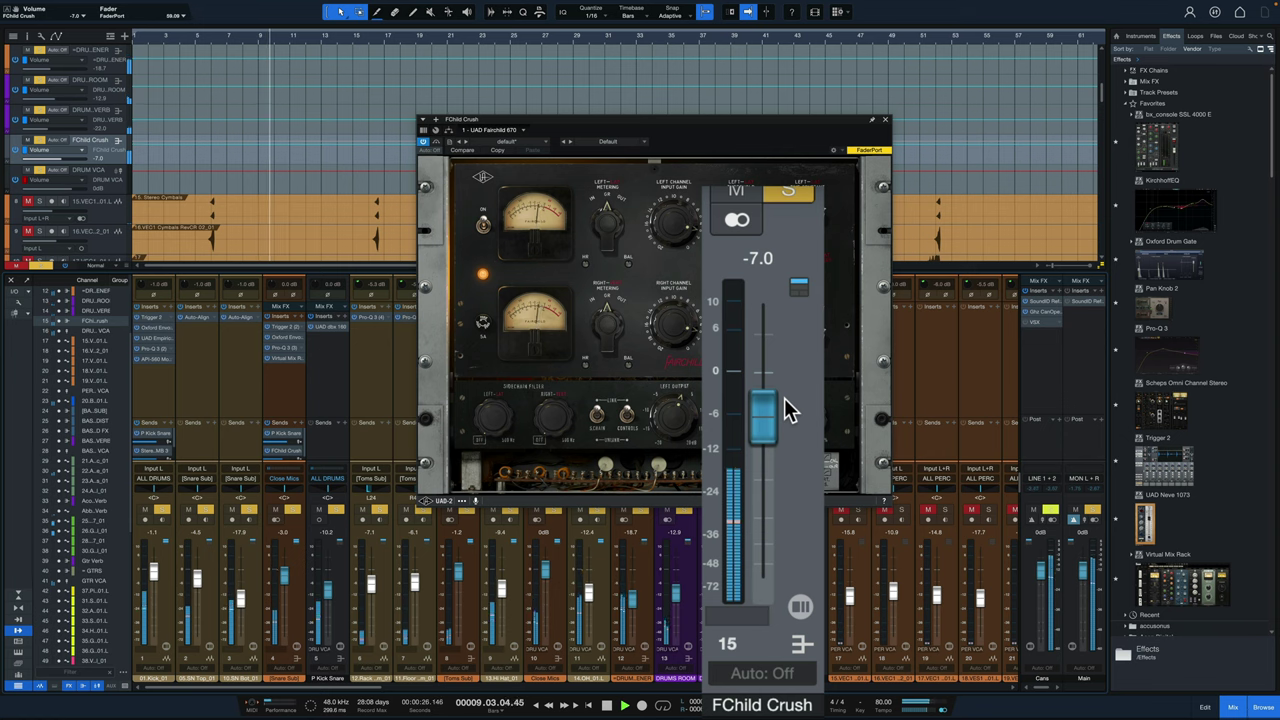
key(space)
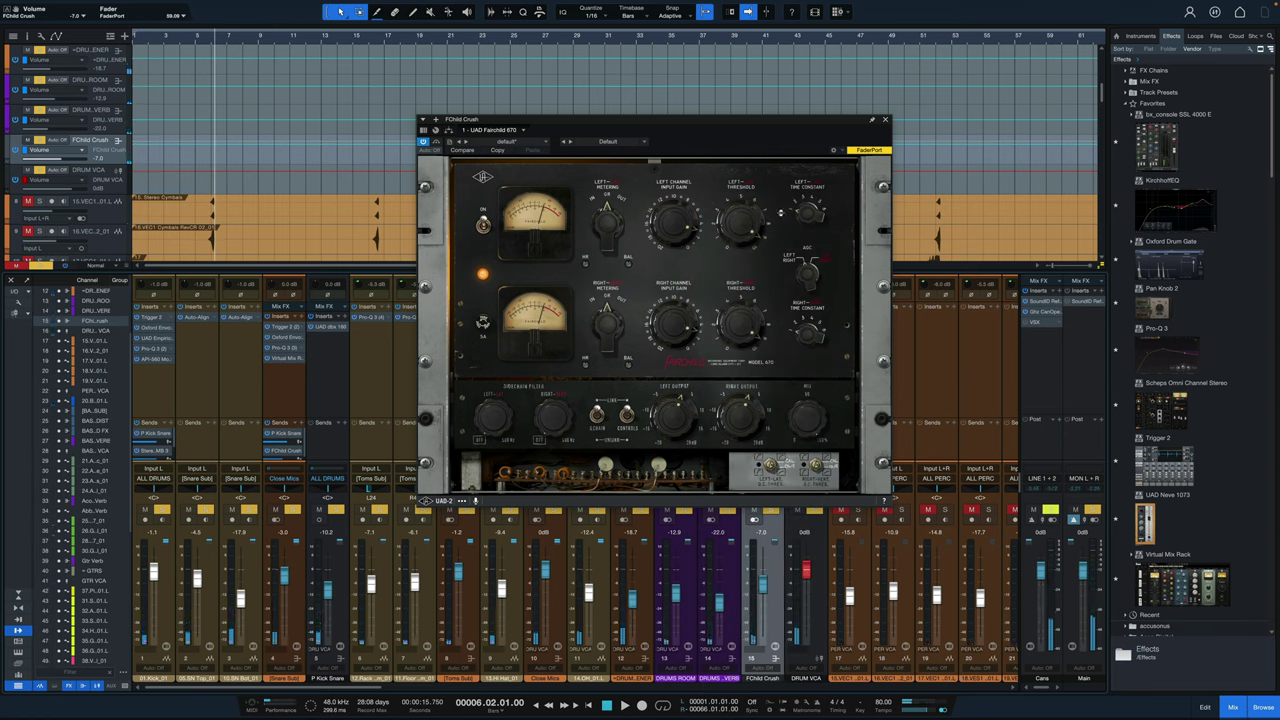
Step: Move the UAD Fairchild 670 window upward and audition the FChild Crush bus against the drum mix at -9.5 dB
drag(708, 119, 711, 100)
key(space)
key(s)
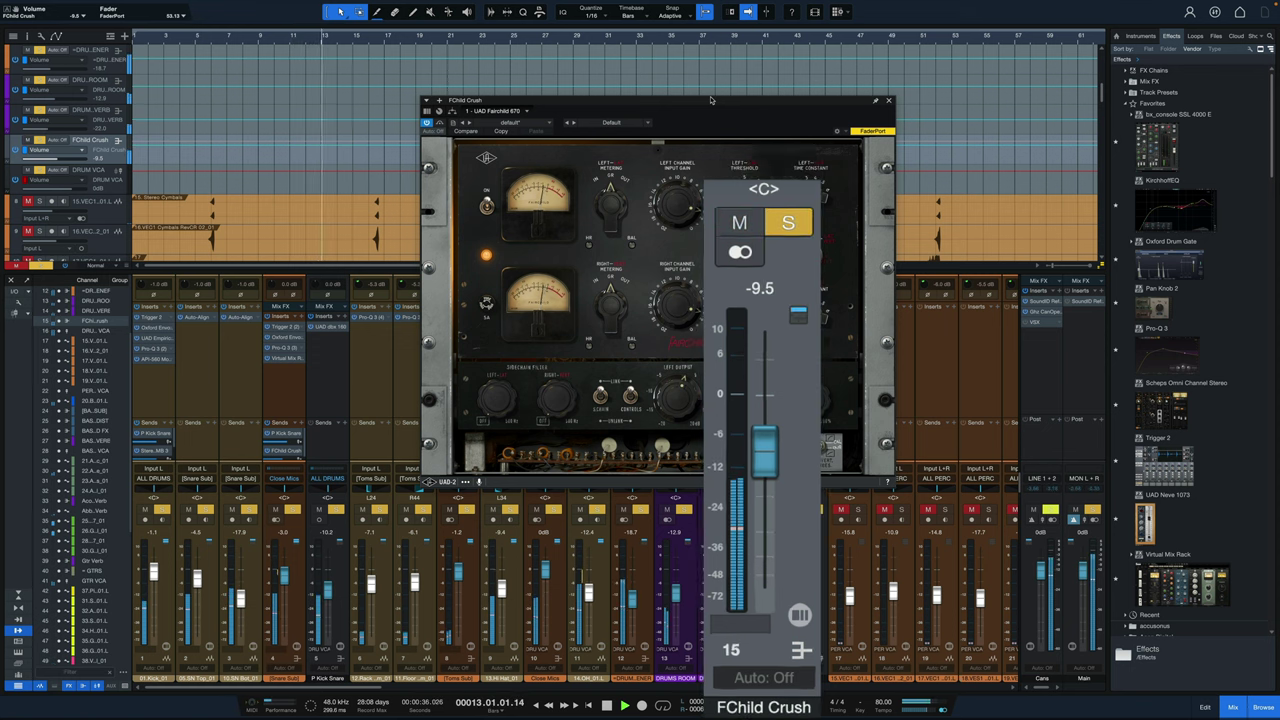
key(space)
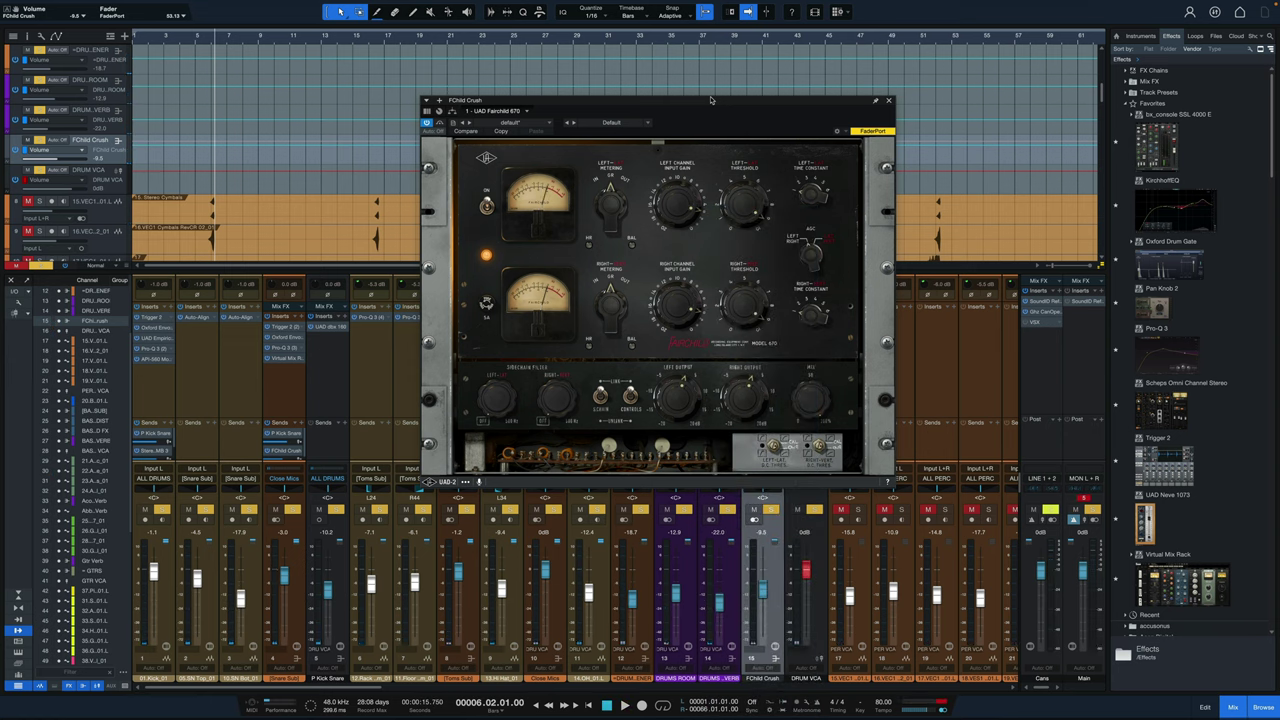